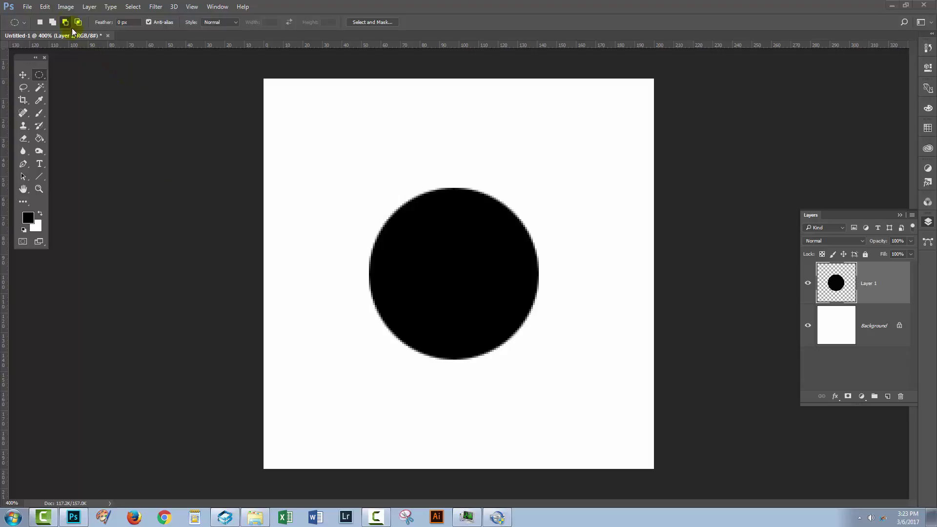
Check the document's image size and close the dialog without changes
{"action": "left_click", "coordinate": [63, 6]}
{"action": "left_click", "coordinate": [77, 78]}
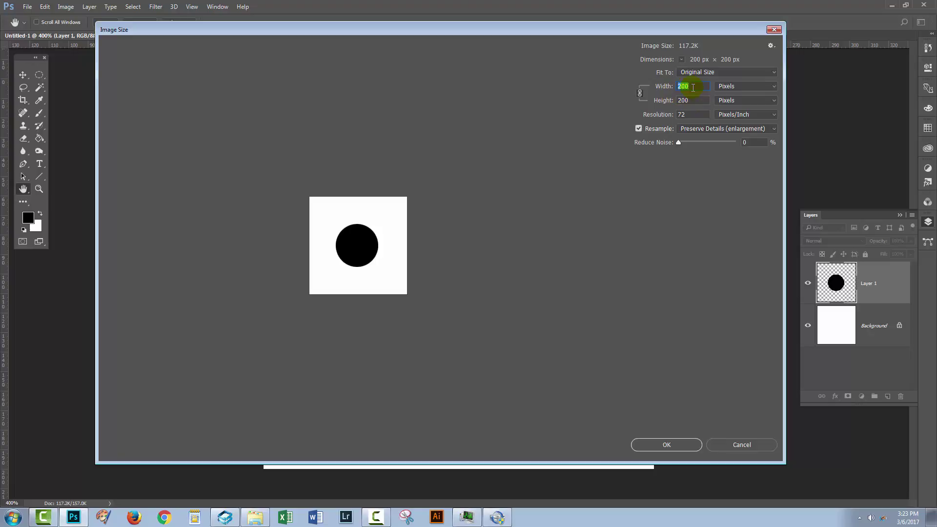
{"action": "left_click", "coordinate": [737, 445]}
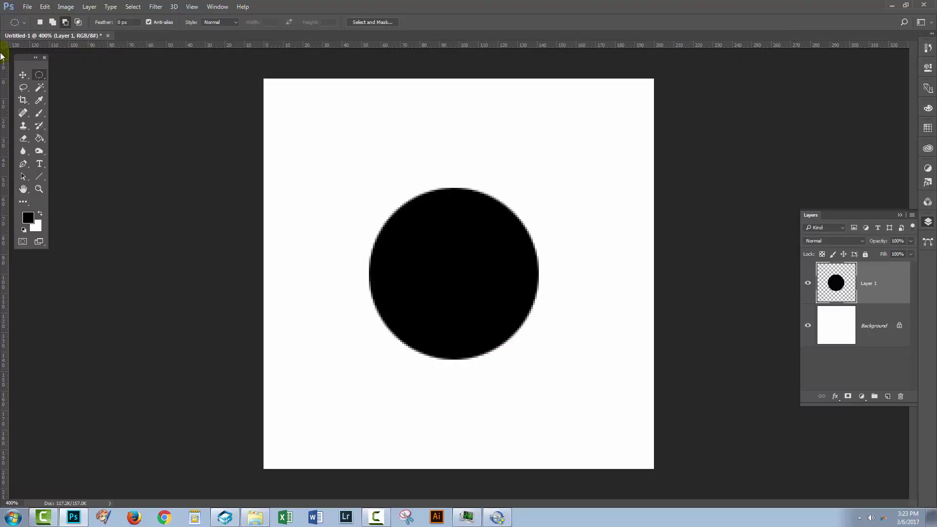
Free Transform the black circle to centre it at X 100 px, Y 100 px
{"action": "left_click", "coordinate": [20, 75]}
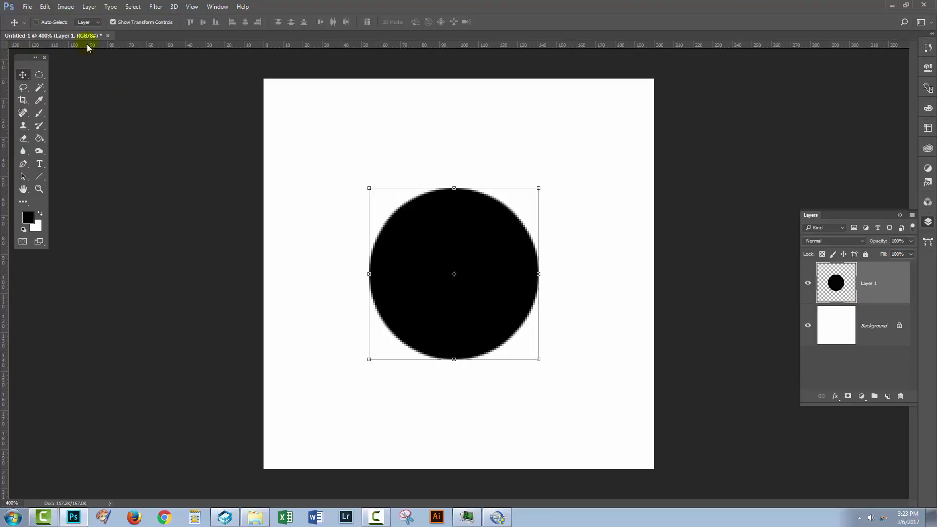
{"action": "left_click", "coordinate": [44, 6]}
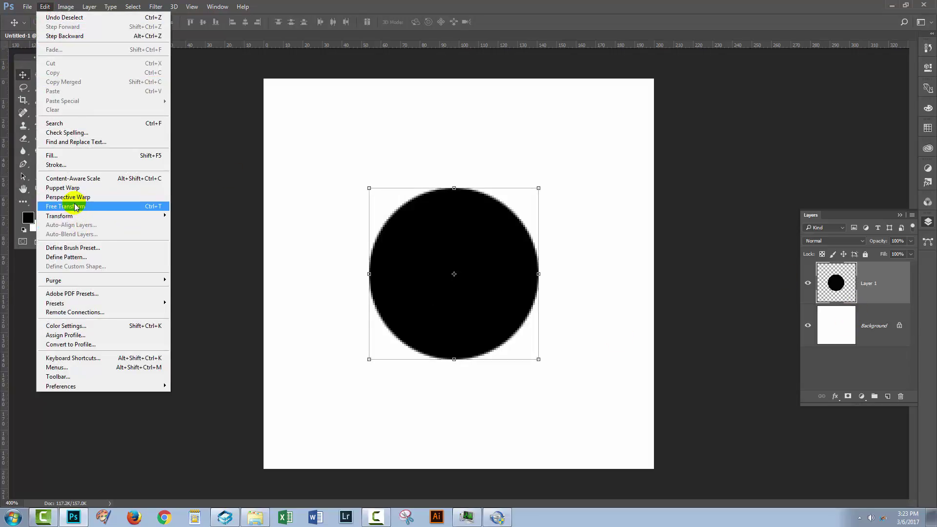
{"action": "left_click", "coordinate": [74, 205]}
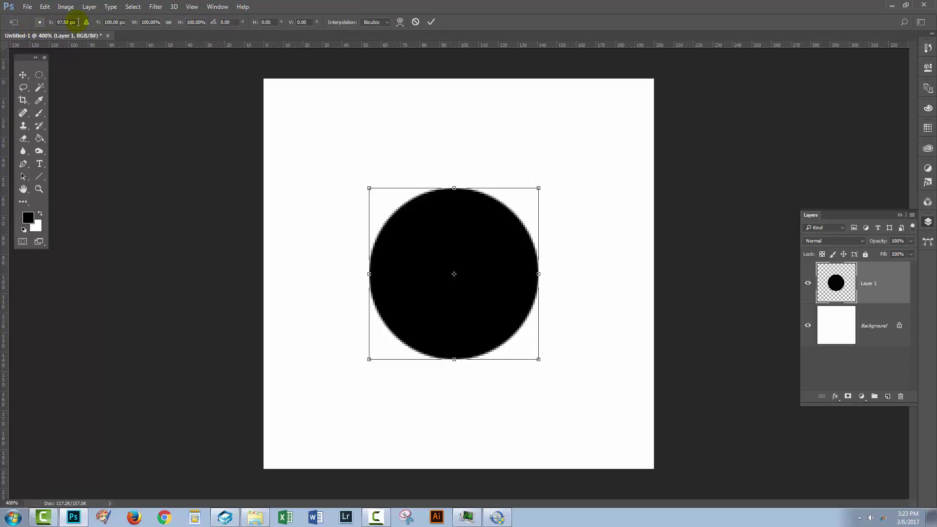
{"action": "left_click_drag", "start_coordinate": [78, 22], "coordinate": [32, 21]}
{"action": "type", "text": "100"}
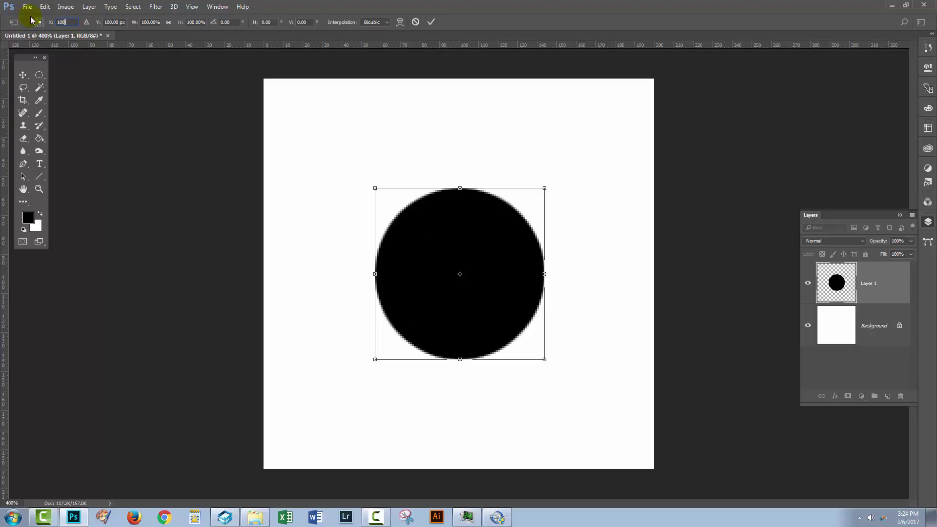
{"action": "key", "text": "Tab"}
{"action": "type", "text": "100"}
{"action": "key", "text": "Tab"}
{"action": "left_click", "coordinate": [431, 22]}
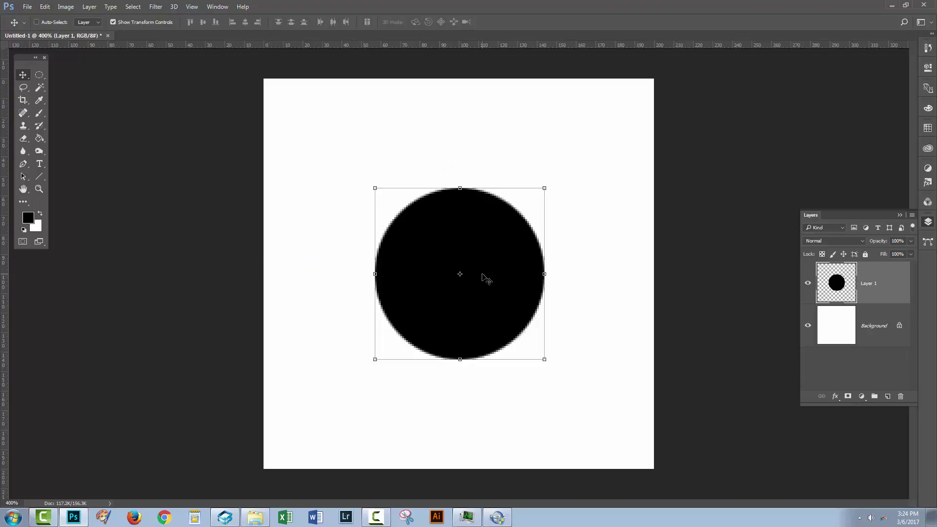
{"action": "left_click", "coordinate": [469, 125]}
{"action": "left_click", "coordinate": [45, 7]}
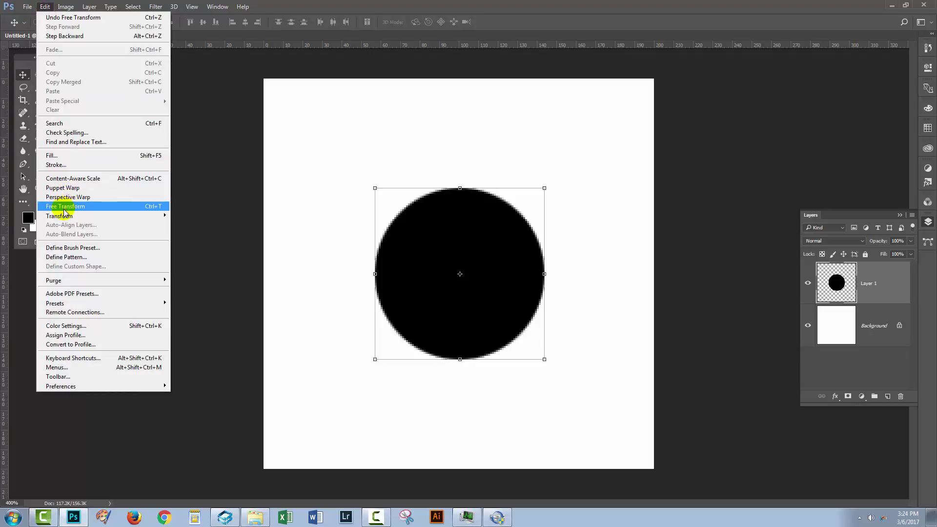
{"action": "left_click", "coordinate": [64, 207]}
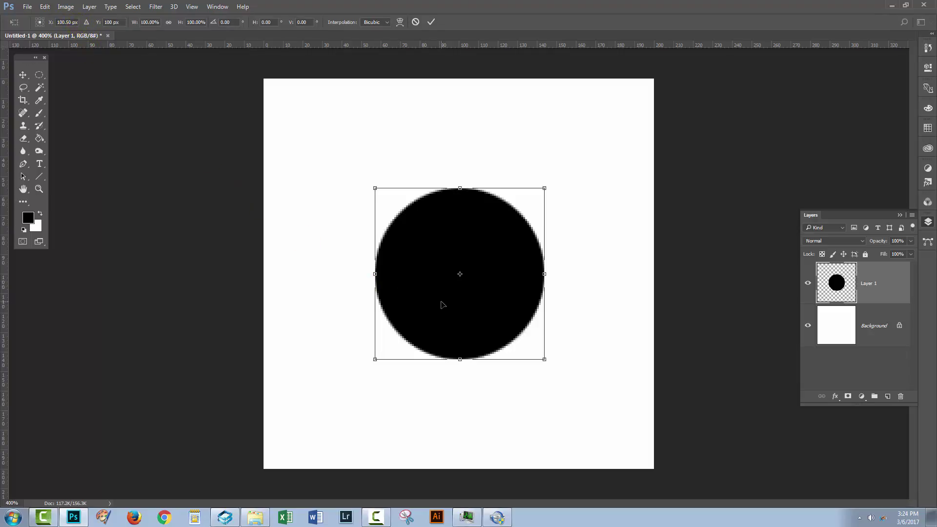
{"action": "left_click", "coordinate": [415, 22]}
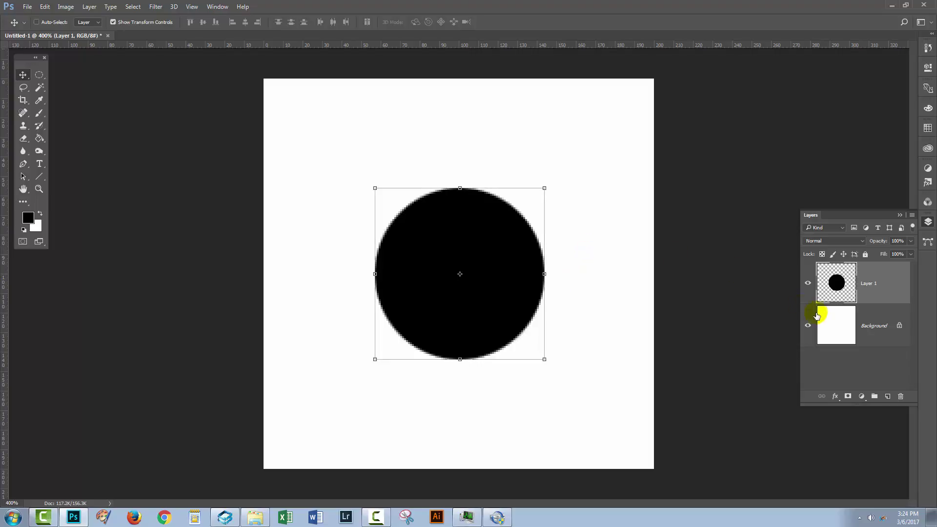
Open the Info panel and float it beside the canvas
{"action": "key", "text": "m"}
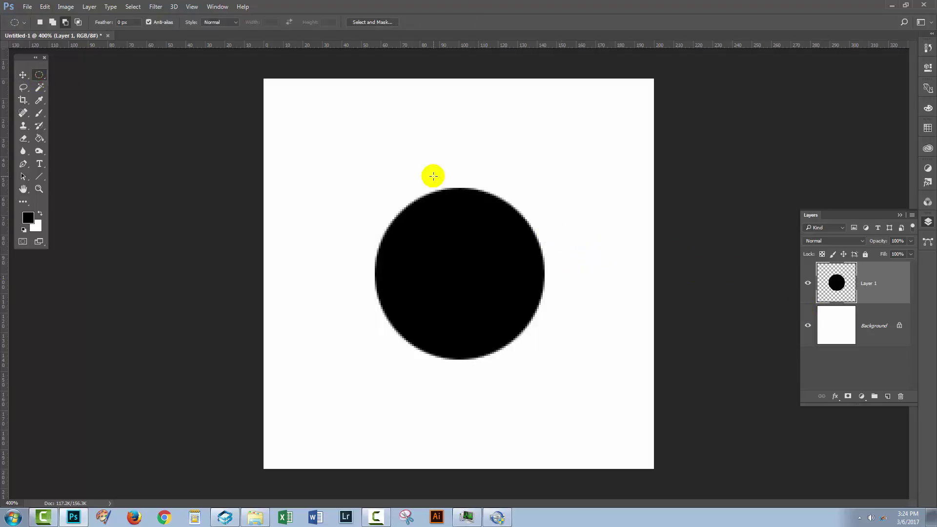
{"action": "left_click", "coordinate": [215, 6]}
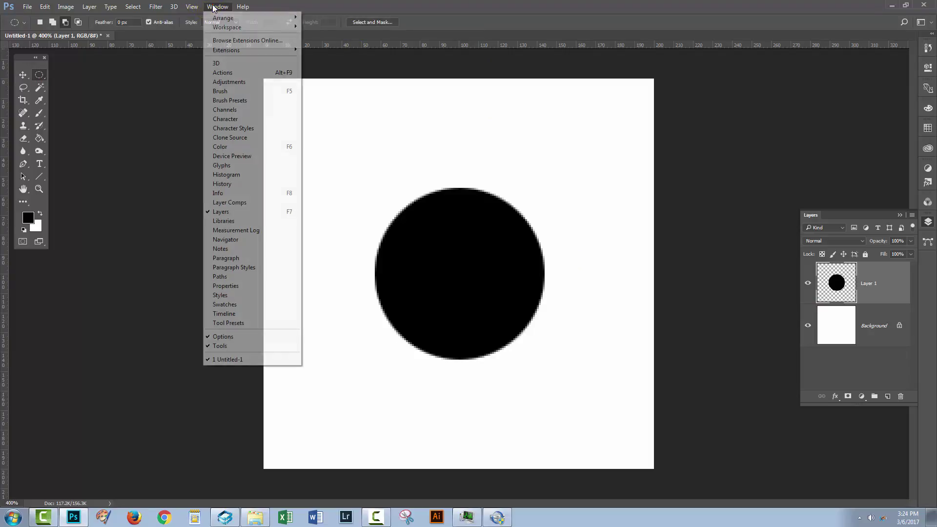
{"action": "left_click", "coordinate": [230, 193]}
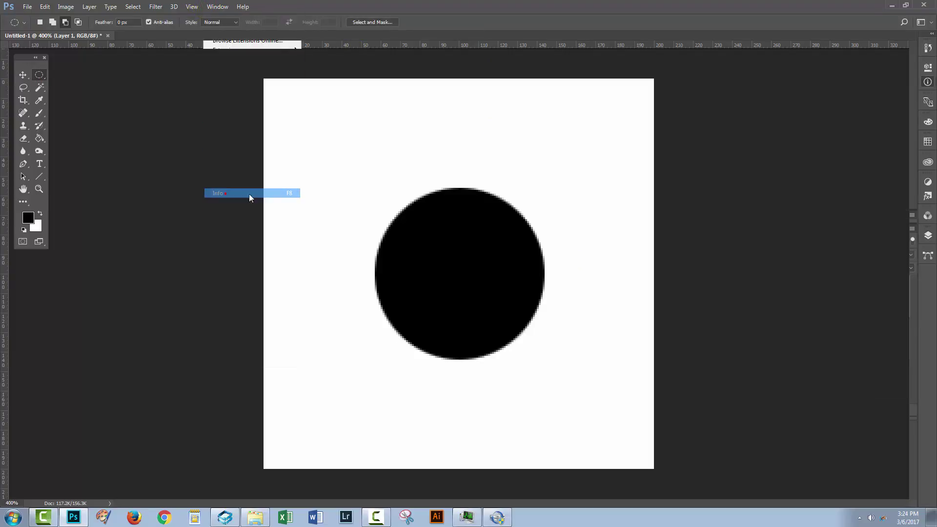
{"action": "left_click_drag", "start_coordinate": [851, 60], "coordinate": [127, 153]}
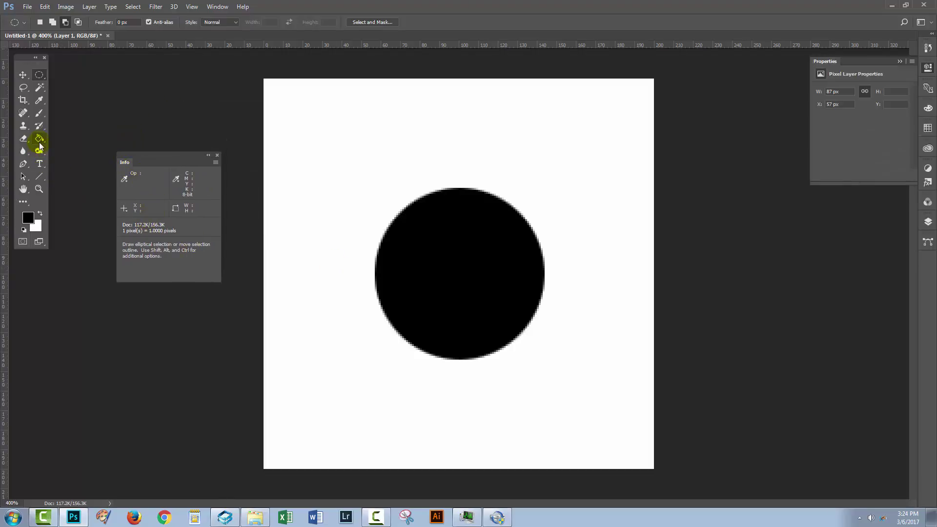
Select the black circle with the Magic Wand, measuring 87 × 88 px
{"action": "left_click", "coordinate": [39, 91]}
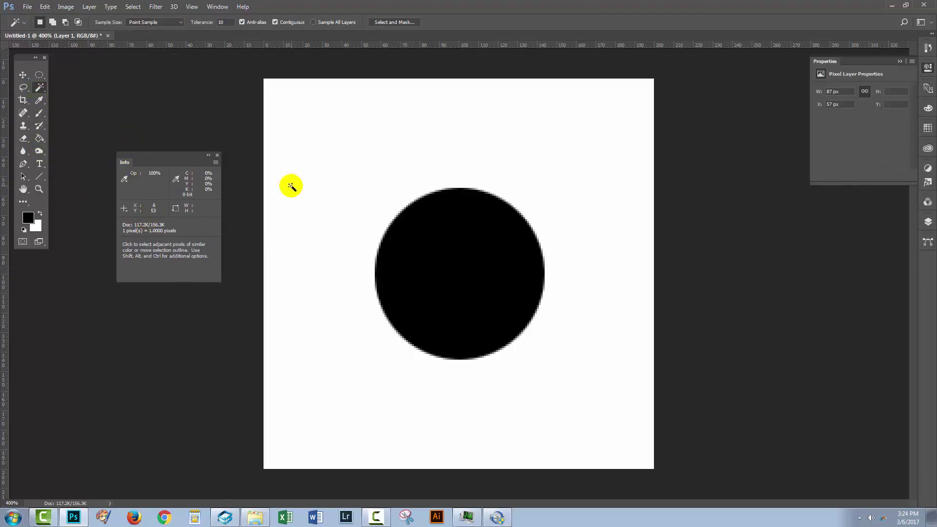
{"action": "left_click", "coordinate": [440, 273]}
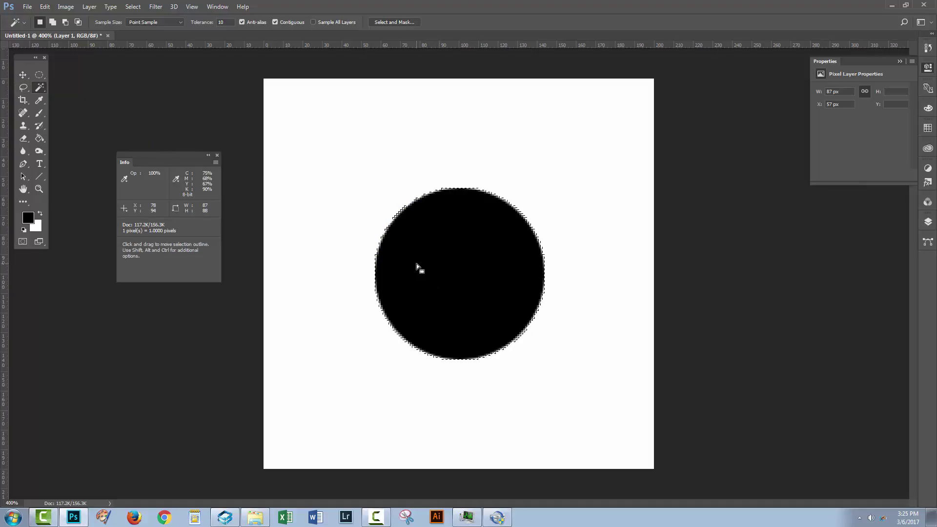
{"action": "left_click", "coordinate": [373, 211]}
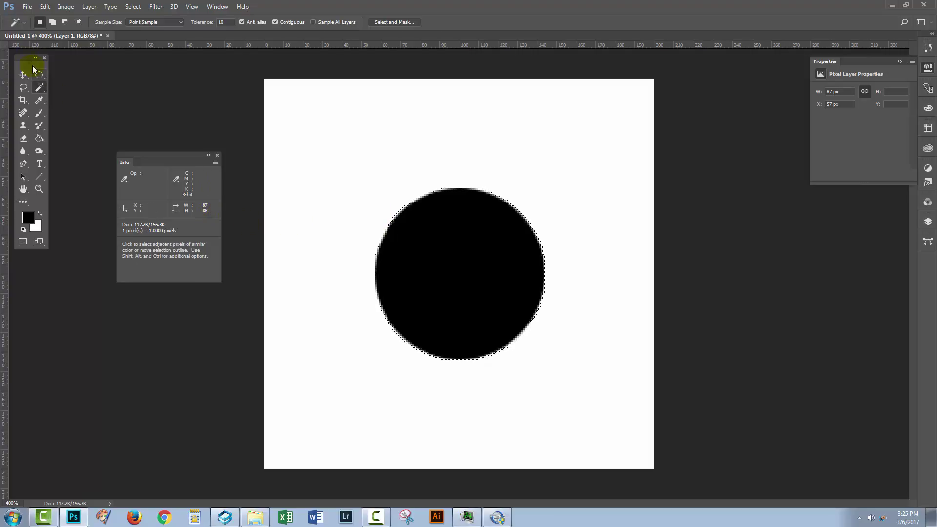
{"action": "left_click", "coordinate": [44, 8]}
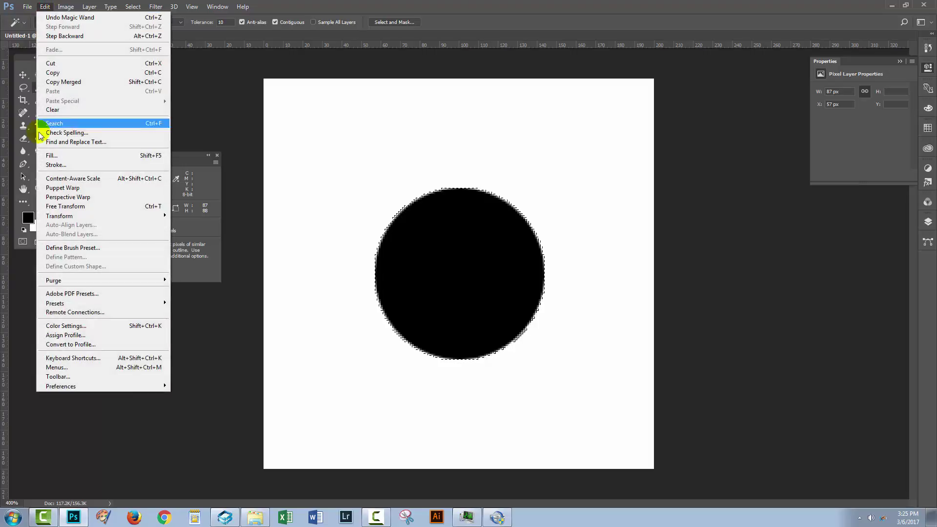
{"action": "left_click", "coordinate": [56, 206]}
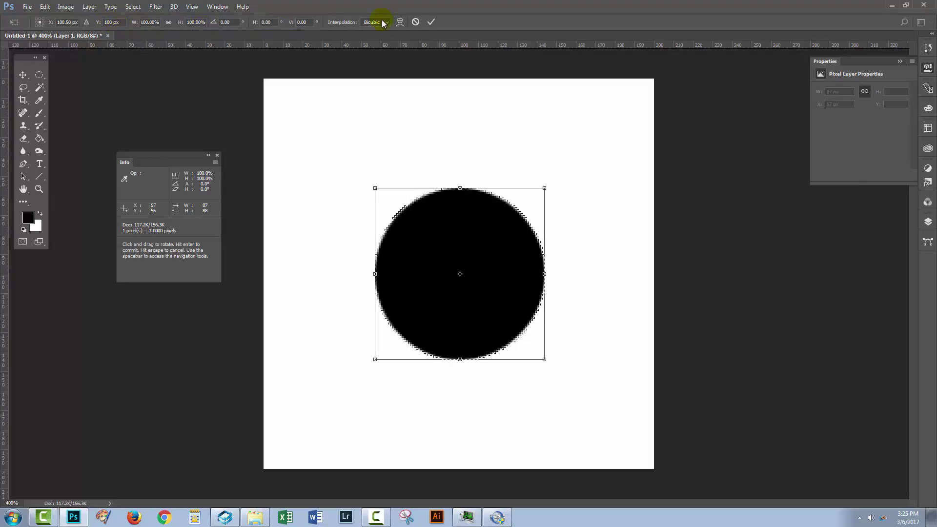
Cancel the free transform and reselect only the black circle
{"action": "key", "text": "w"}
{"action": "left_click", "coordinate": [415, 23]}
{"action": "left_click", "coordinate": [596, 230]}
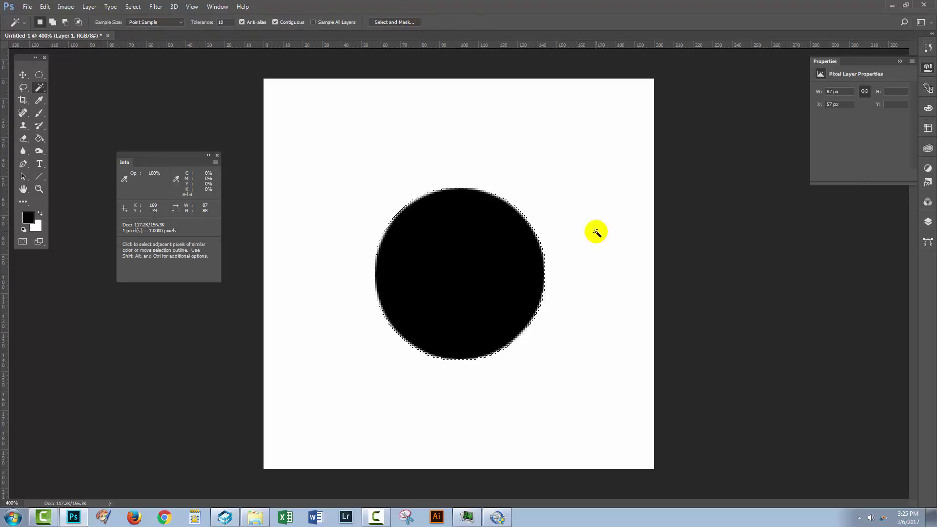
{"action": "left_click", "coordinate": [416, 308]}
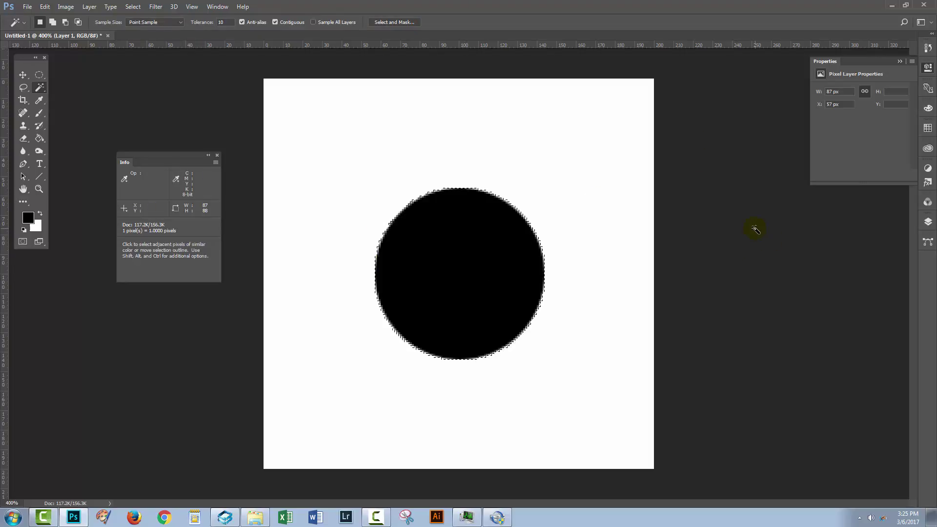
Bring back the Layers panel and float it next to the canvas
{"action": "left_click", "coordinate": [922, 228]}
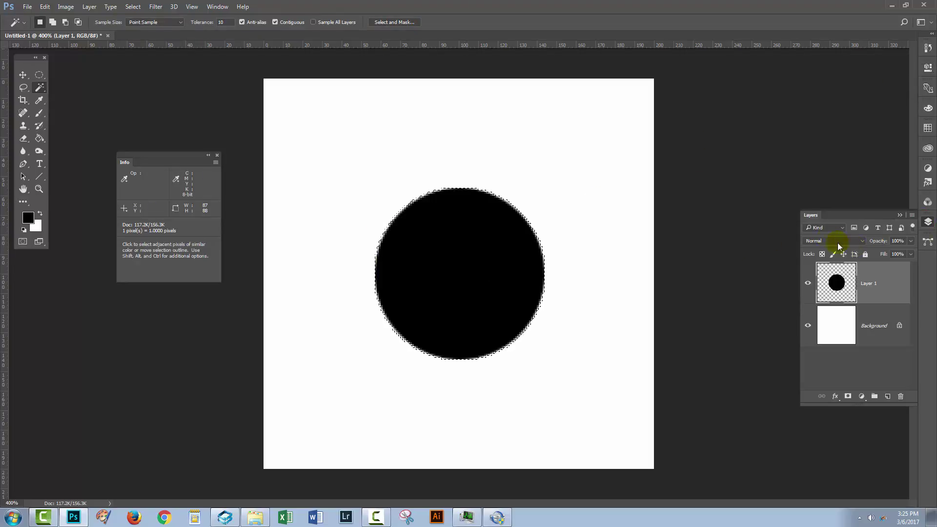
{"action": "left_click_drag", "start_coordinate": [808, 213], "coordinate": [655, 157]}
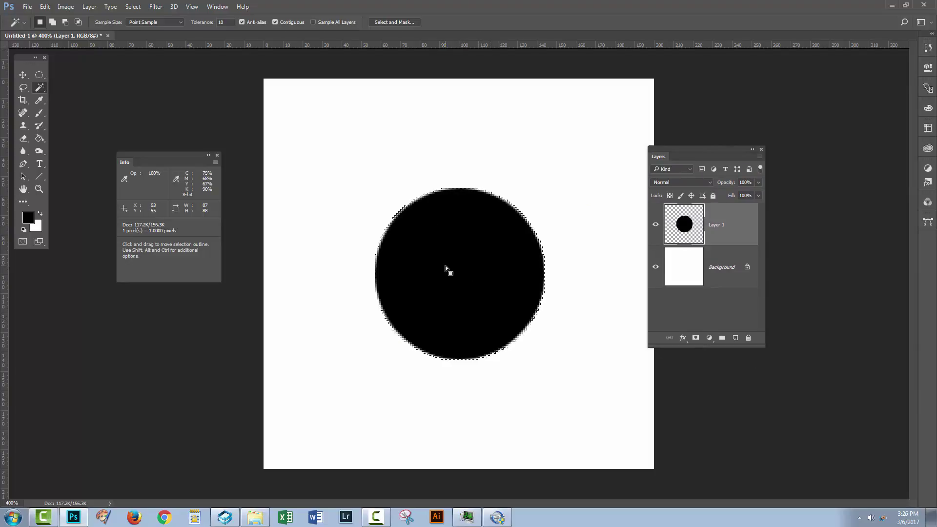
{"action": "left_click", "coordinate": [569, 281]}
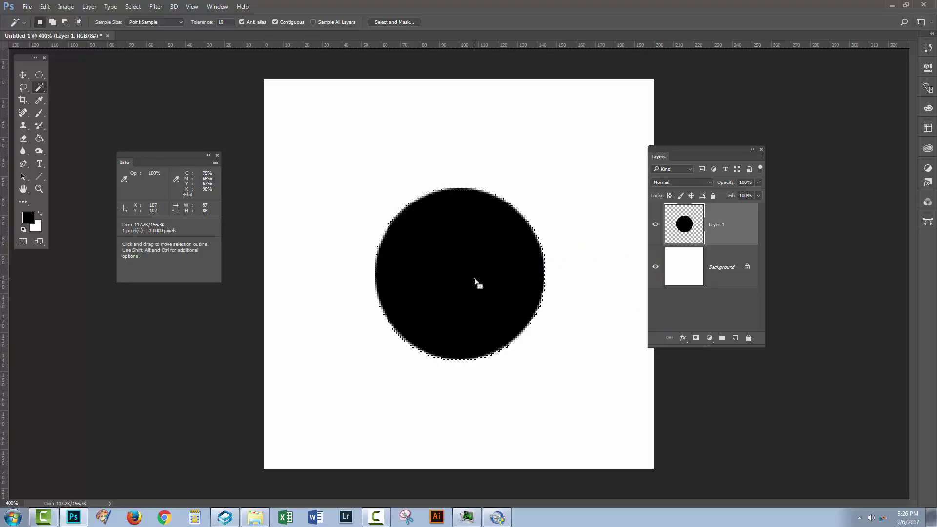
{"action": "left_click", "coordinate": [638, 325]}
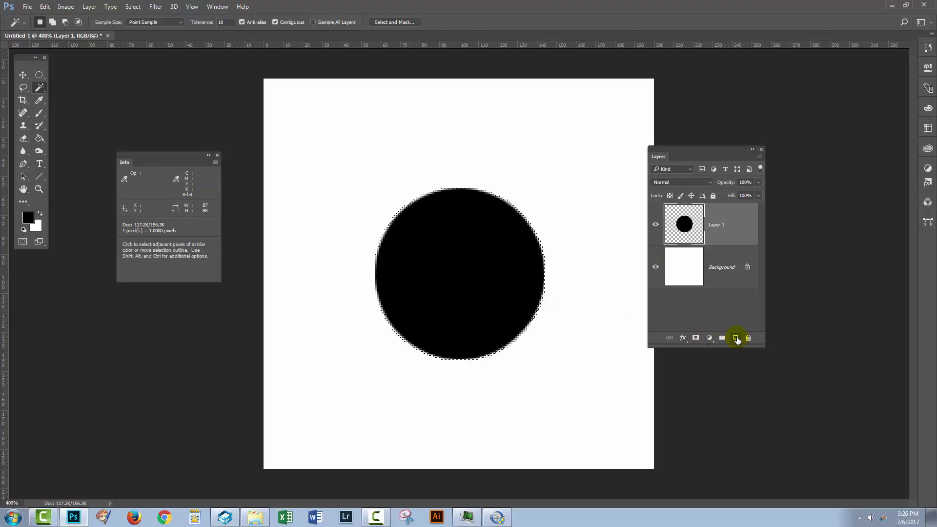
Add an empty Layer 2 above Layer 1 and hide Layer 1
{"action": "left_click", "coordinate": [735, 337]}
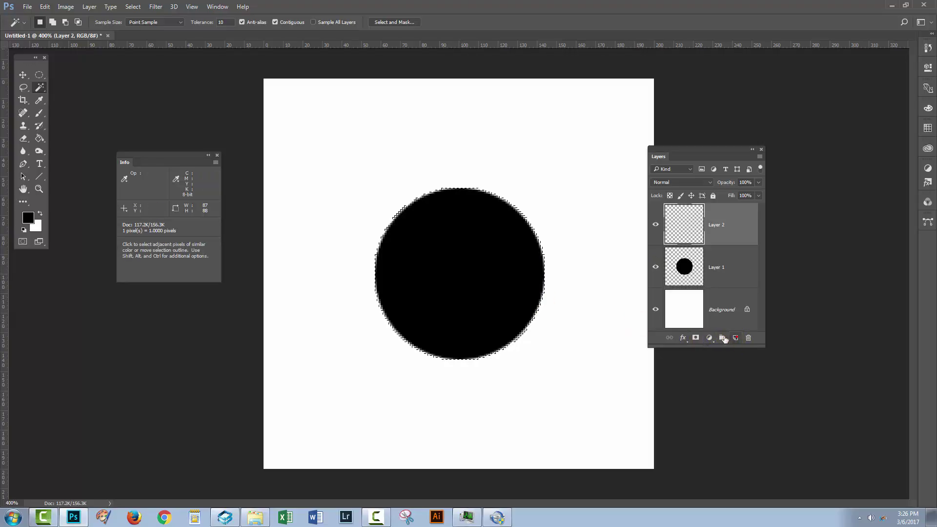
{"action": "left_click", "coordinate": [40, 75]}
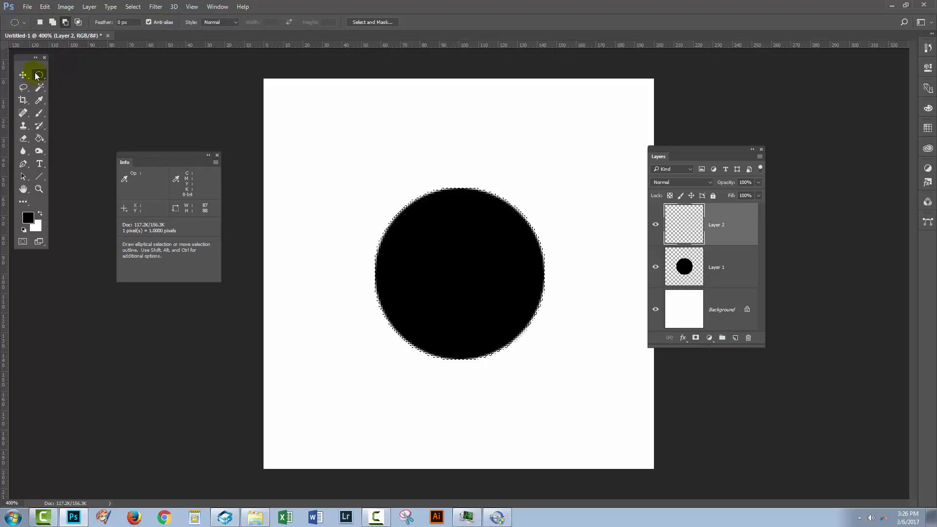
{"action": "left_click", "coordinate": [655, 267]}
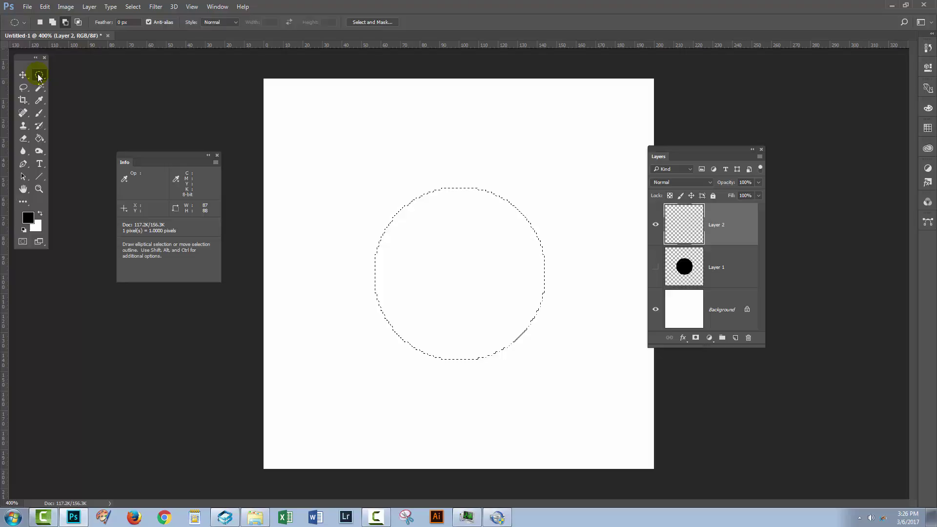
Set the Elliptical Marquee style to Fixed Size, 88 × 88 px
{"action": "left_click", "coordinate": [205, 22]}
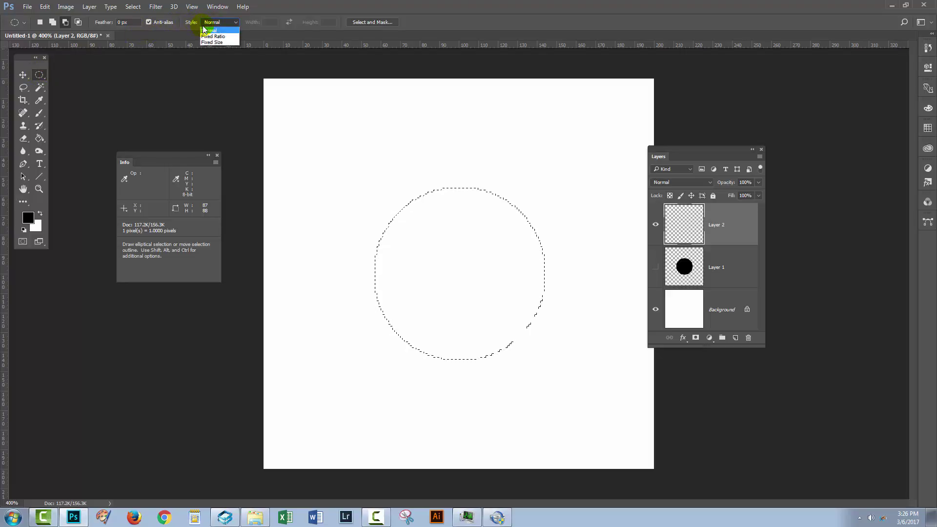
{"action": "left_click", "coordinate": [208, 42]}
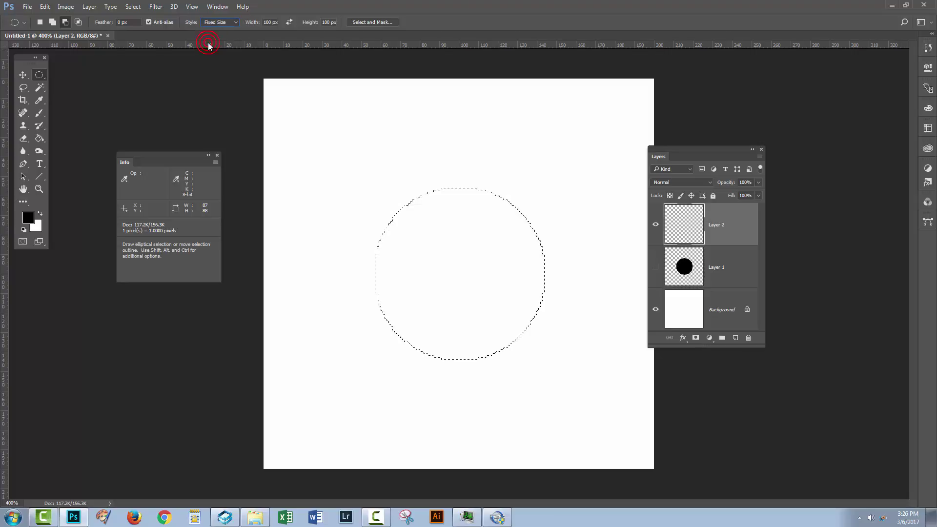
{"action": "left_click", "coordinate": [266, 22]}
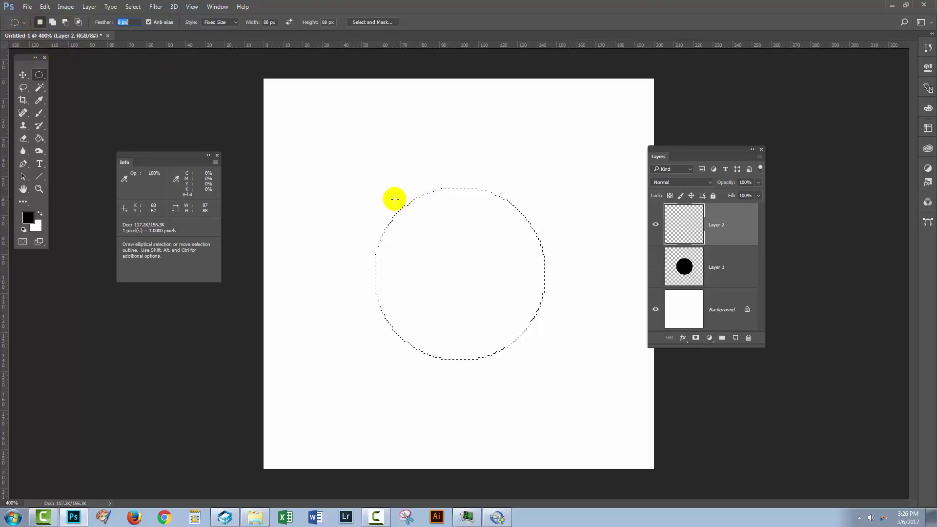
Place a fresh 88 × 88 px circular selection on Layer 2 and move it near the canvas centre
{"action": "left_click", "coordinate": [349, 146]}
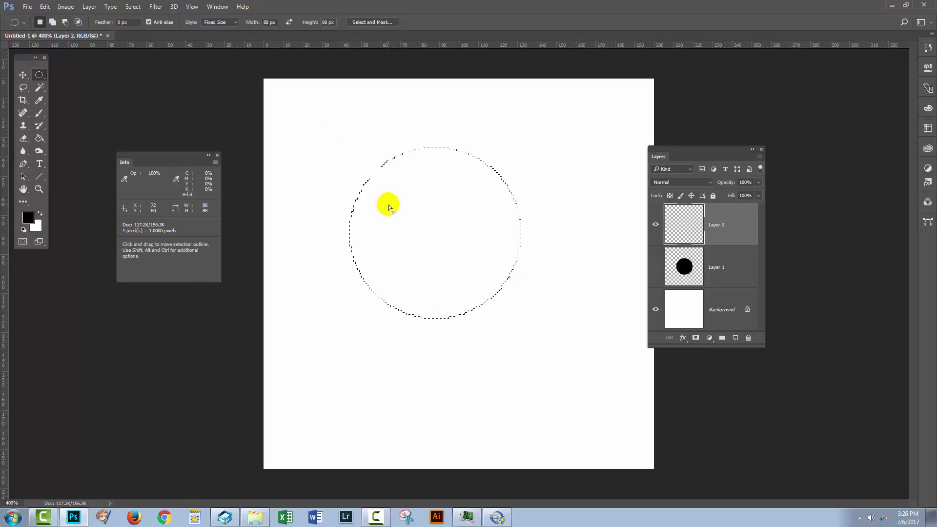
{"action": "key", "text": "ctrl+d"}
{"action": "left_click", "coordinate": [332, 131]}
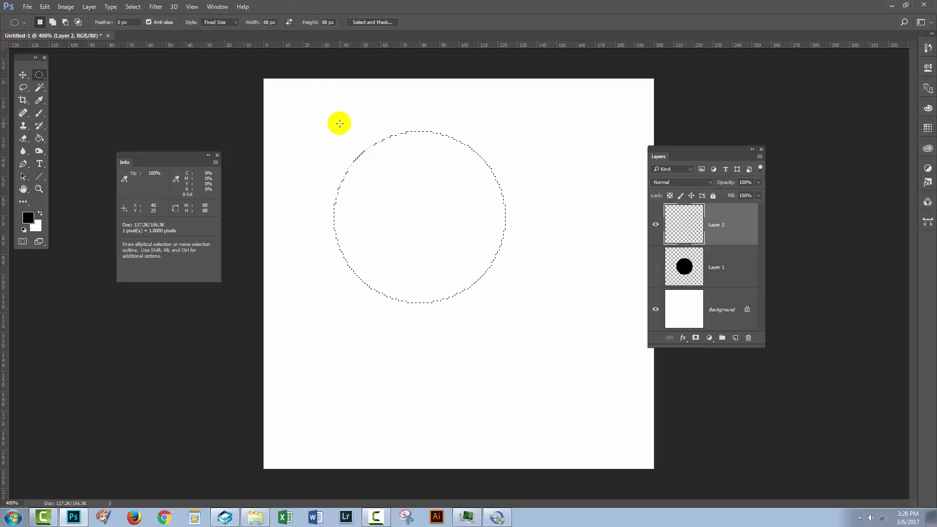
{"action": "left_click_drag", "start_coordinate": [340, 123], "coordinate": [372, 188]}
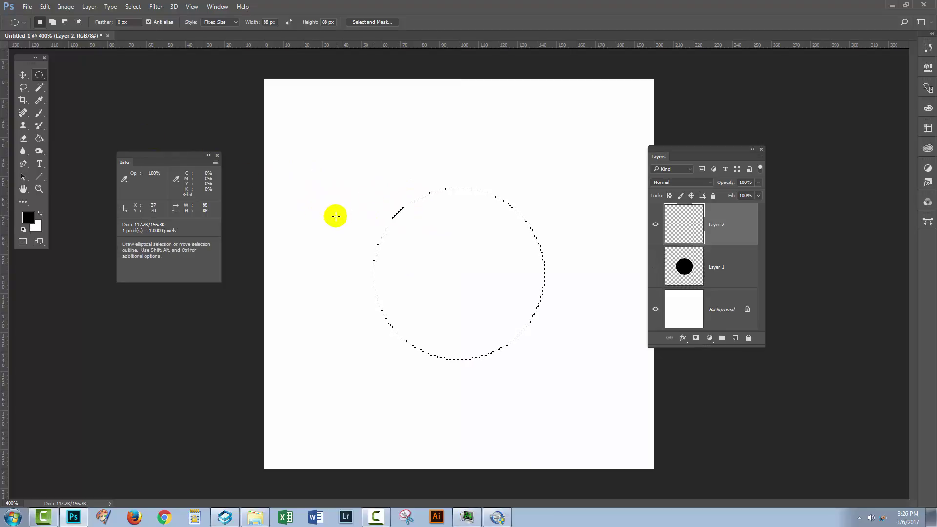
Set the foreground colour to red, fill the circular selection with it, and deselect
{"action": "left_click", "coordinate": [24, 229]}
{"action": "left_click", "coordinate": [27, 218]}
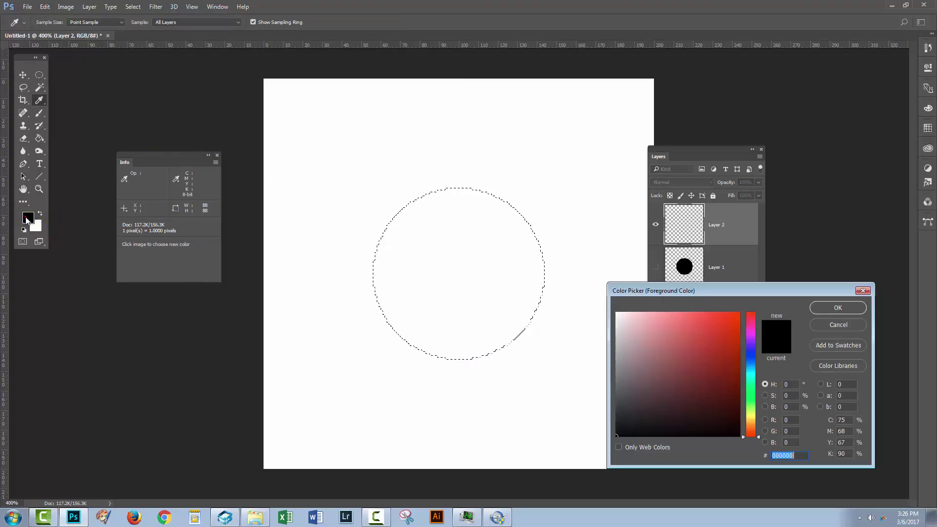
{"action": "left_click", "coordinate": [721, 334]}
{"action": "left_click", "coordinate": [829, 308]}
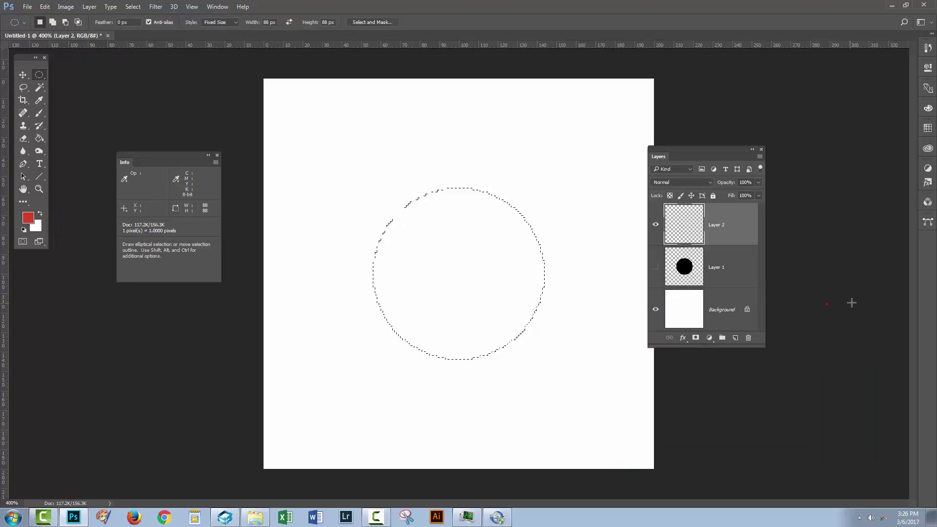
{"action": "key", "text": "alt+BackSpace"}
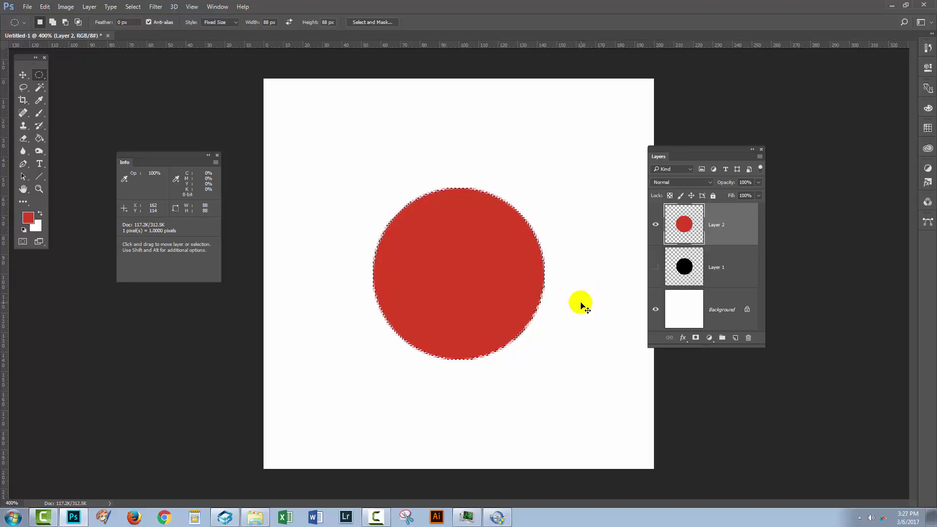
{"action": "key", "text": "ctrl+d"}
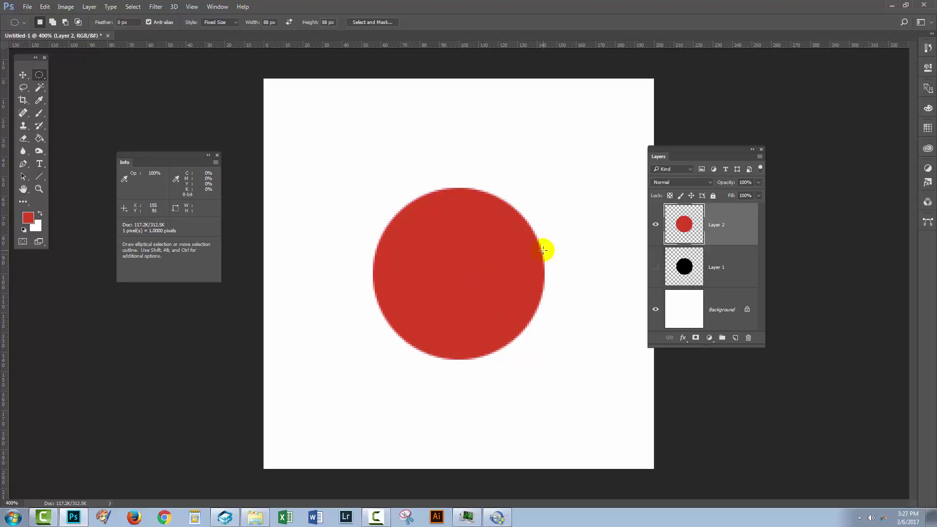
{"action": "left_click", "coordinate": [23, 76]}
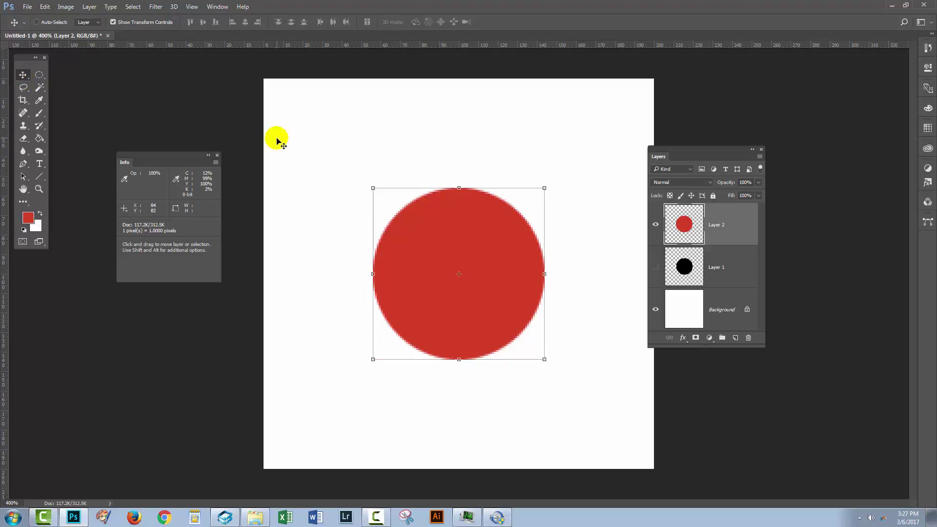
{"action": "left_click", "coordinate": [44, 7]}
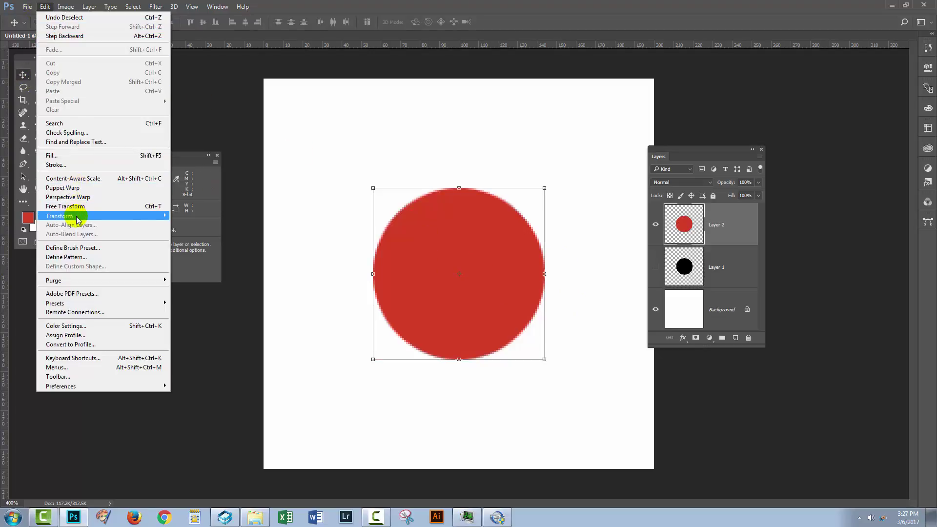
{"action": "mouse_move", "coordinate": [98, 204]}
{"action": "left_click", "coordinate": [190, 228]}
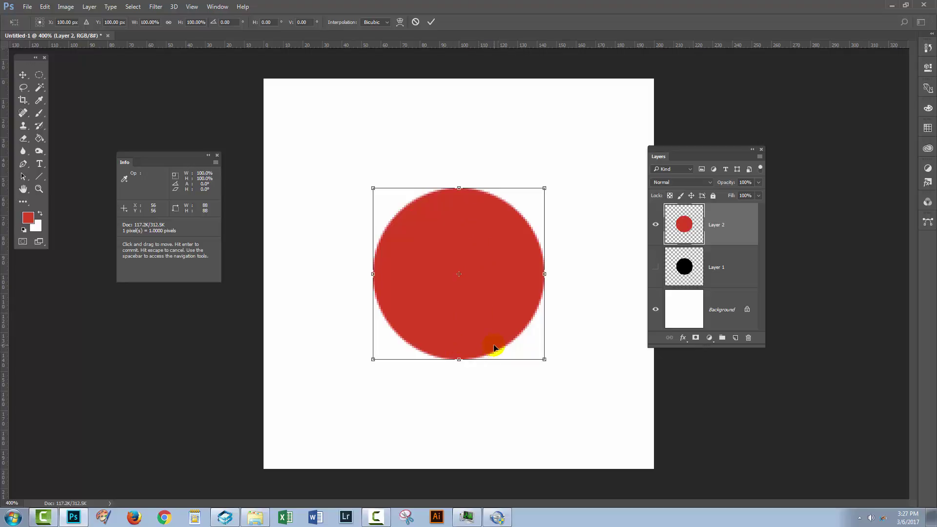
{"action": "left_click", "coordinate": [432, 23]}
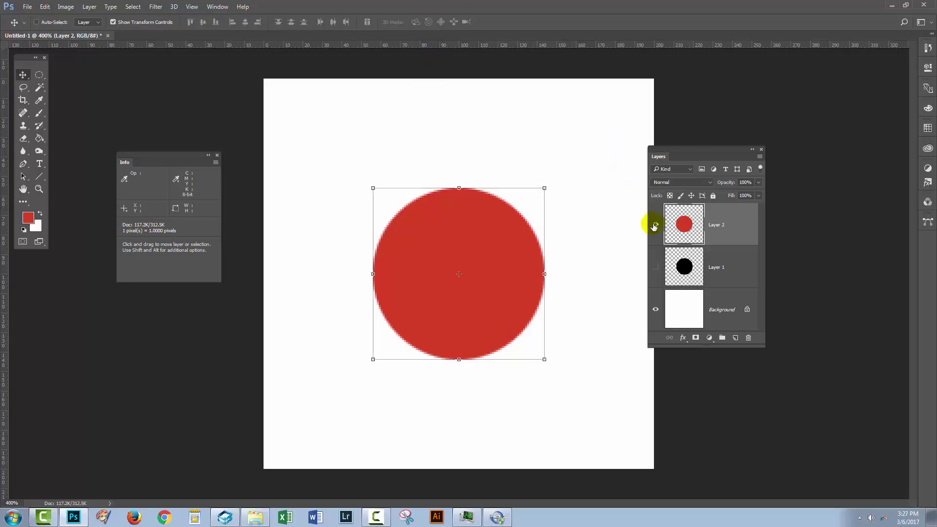
Hide the red circle layer, add an empty Layer 3, and choose the Ellipse Tool in Shape mode
{"action": "left_click", "coordinate": [654, 224]}
{"action": "left_click", "coordinate": [734, 337]}
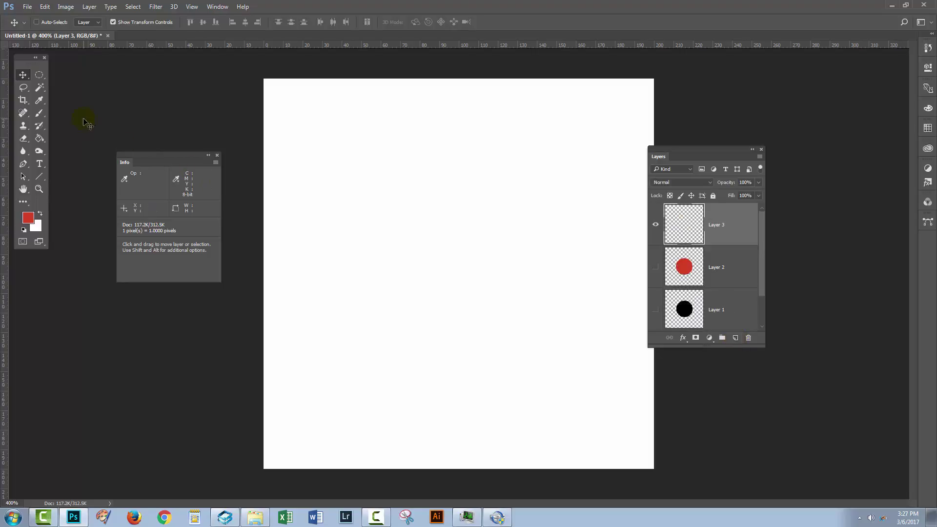
{"action": "left_click", "coordinate": [38, 179]}
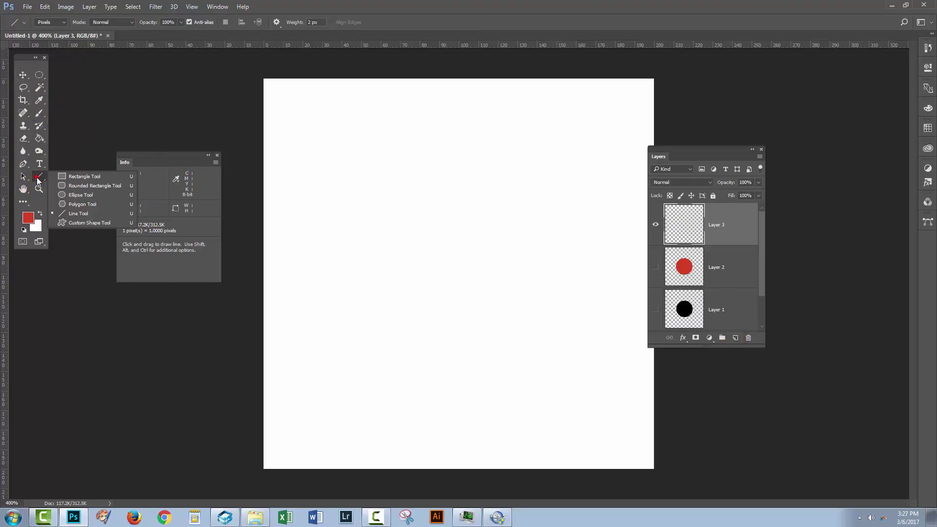
{"action": "left_click", "coordinate": [77, 196]}
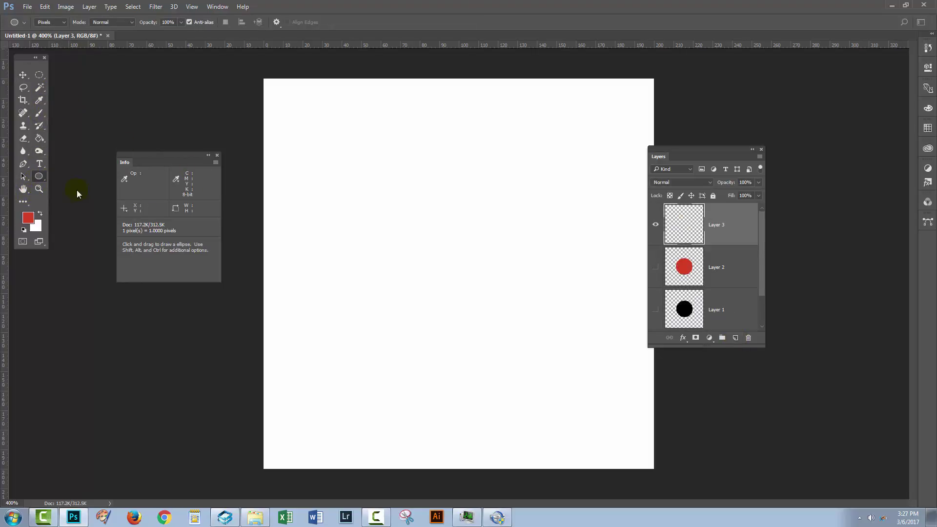
{"action": "left_click", "coordinate": [48, 22]}
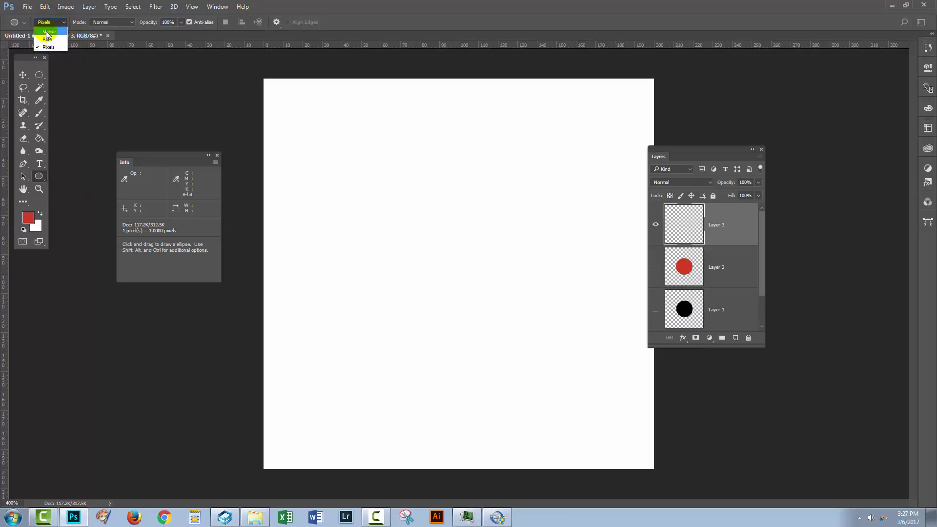
{"action": "left_click", "coordinate": [48, 32]}
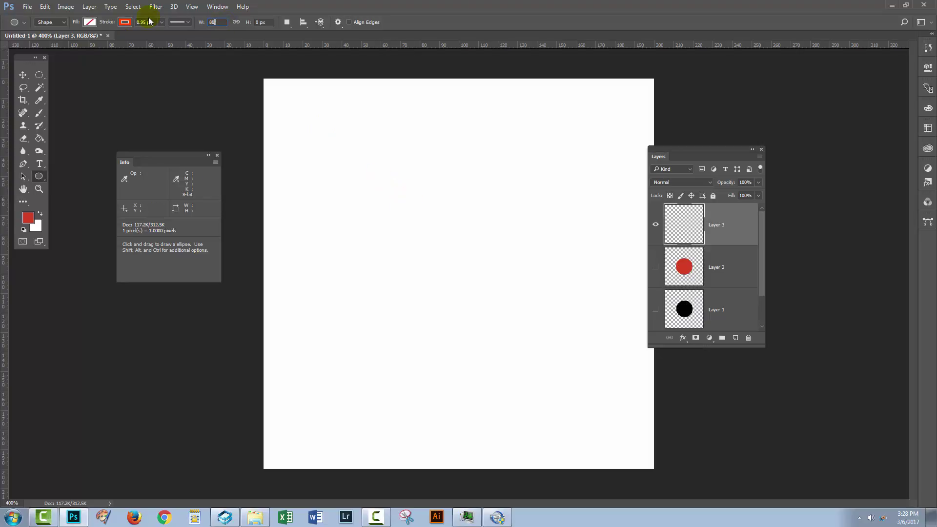
Set the ellipse size to W 88 px, H 88 px and start an exact ellipse on the canvas
{"action": "type", "text": "88"}
{"action": "key", "text": "Tab"}
{"action": "type", "text": "88"}
{"action": "left_click", "coordinate": [146, 22]}
{"action": "left_click", "coordinate": [378, 183]}
Create the 88 px ellipse, fill it with the recent red, and remove its stroke
{"action": "left_click", "coordinate": [378, 271]}
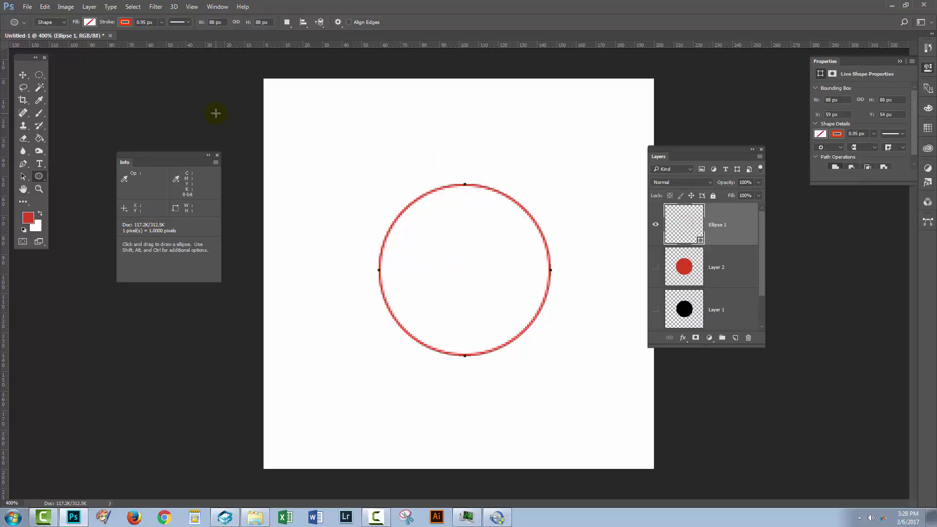
{"action": "left_click", "coordinate": [89, 22]}
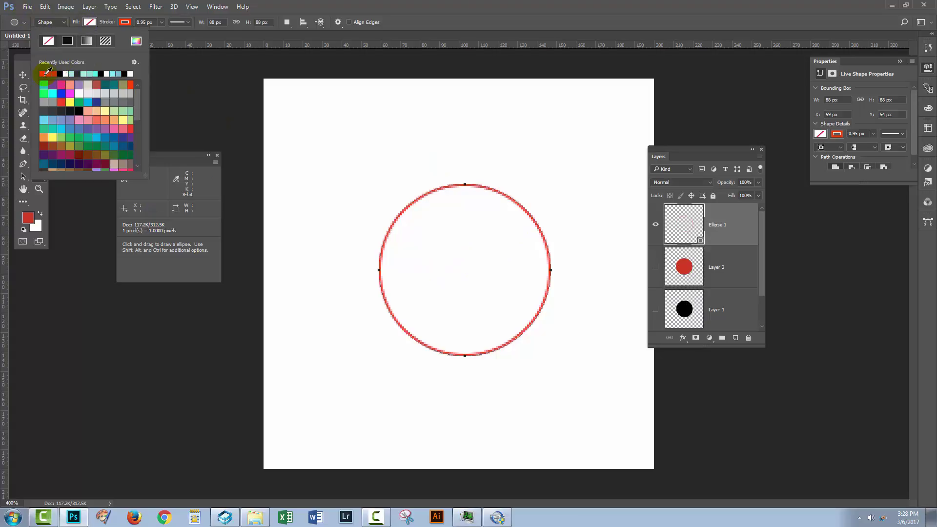
{"action": "left_click", "coordinate": [45, 74]}
{"action": "left_click", "coordinate": [125, 24]}
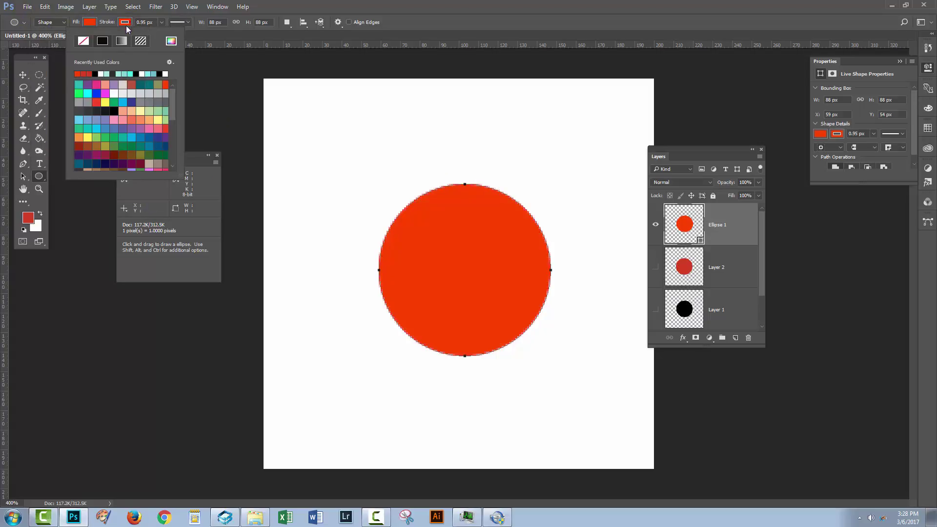
{"action": "left_click", "coordinate": [83, 40]}
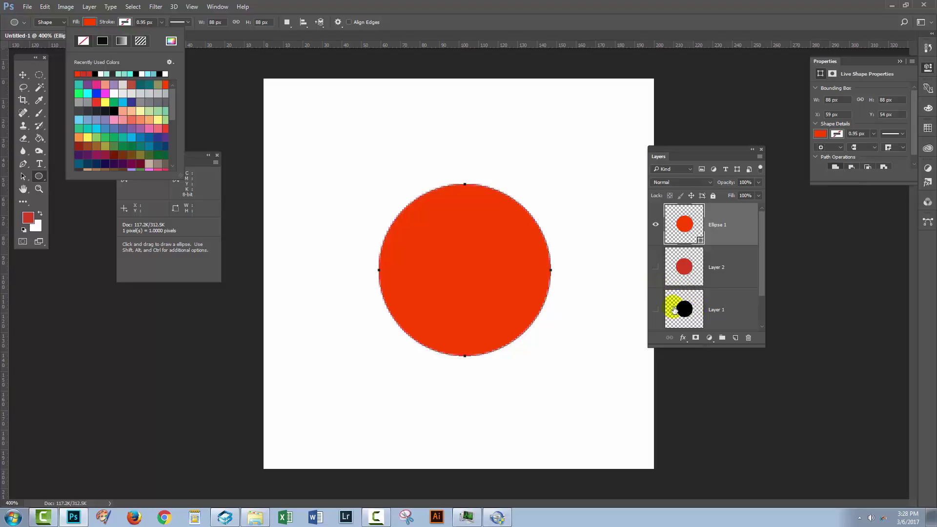
{"action": "left_click", "coordinate": [22, 77]}
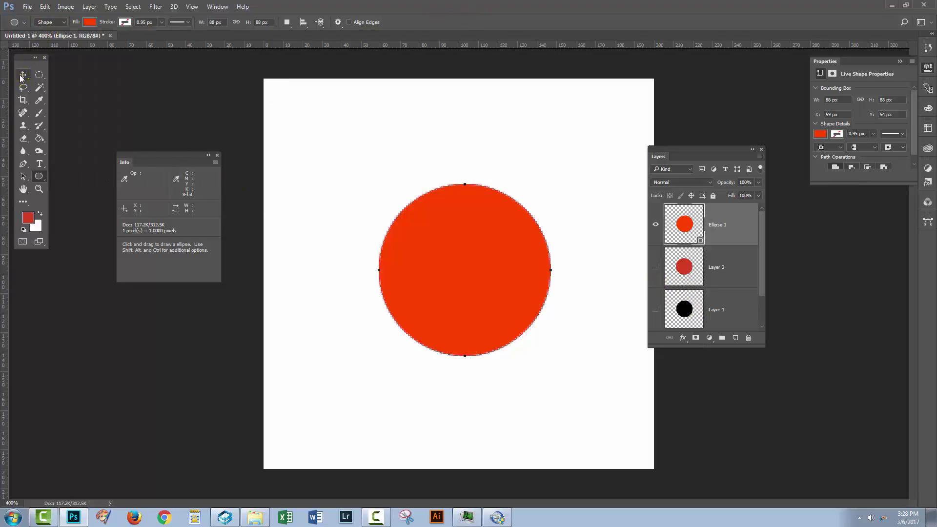
{"action": "left_click", "coordinate": [23, 75]}
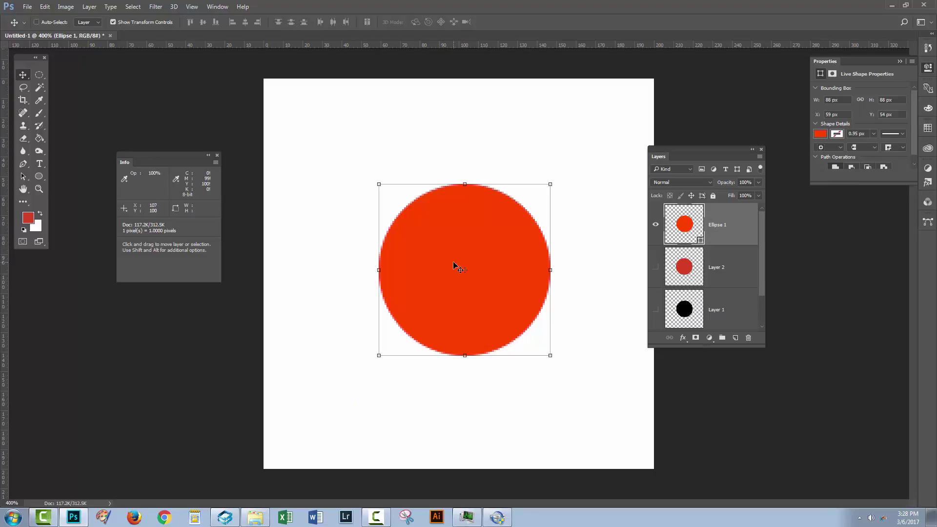
Free Transform Ellipse 1 to centre it at X 100 px, Y 100 px
{"action": "left_click", "coordinate": [44, 7]}
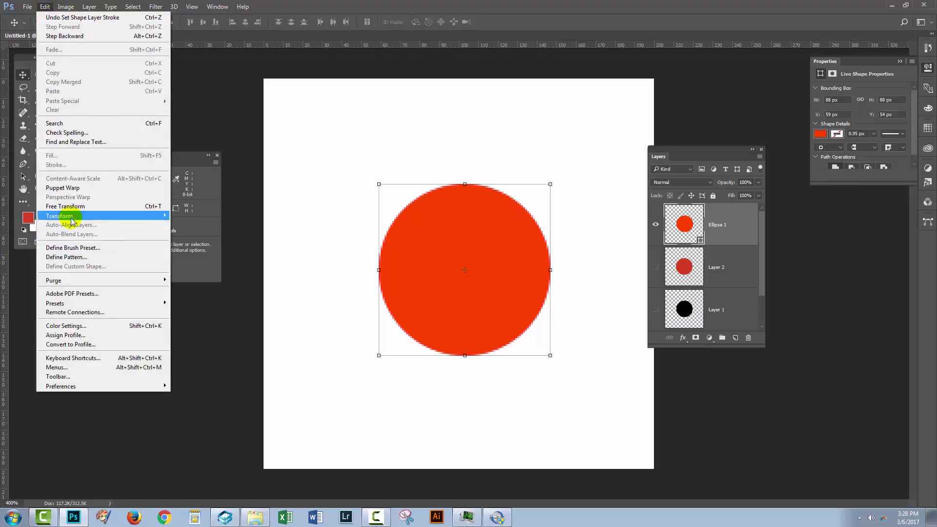
{"action": "left_click", "coordinate": [65, 206]}
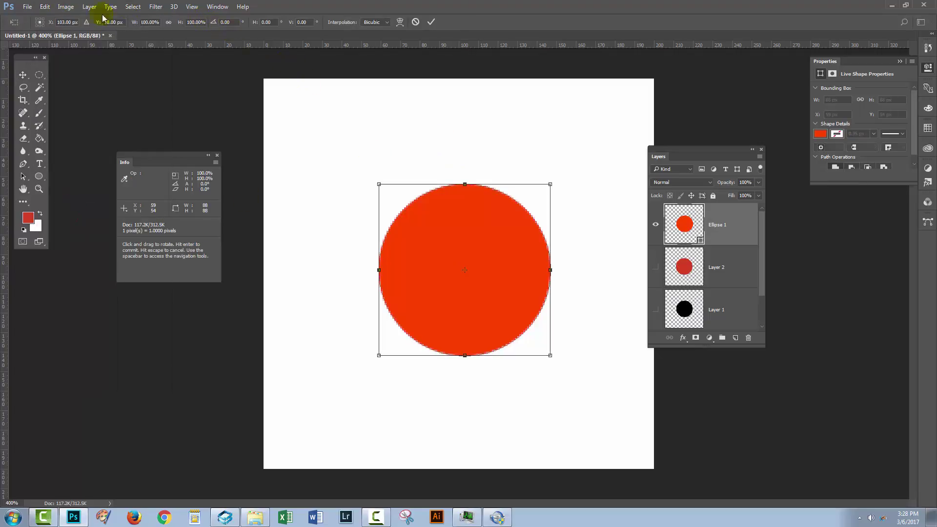
{"action": "left_click", "coordinate": [77, 21]}
{"action": "type", "text": "100"}
{"action": "key", "text": "Tab"}
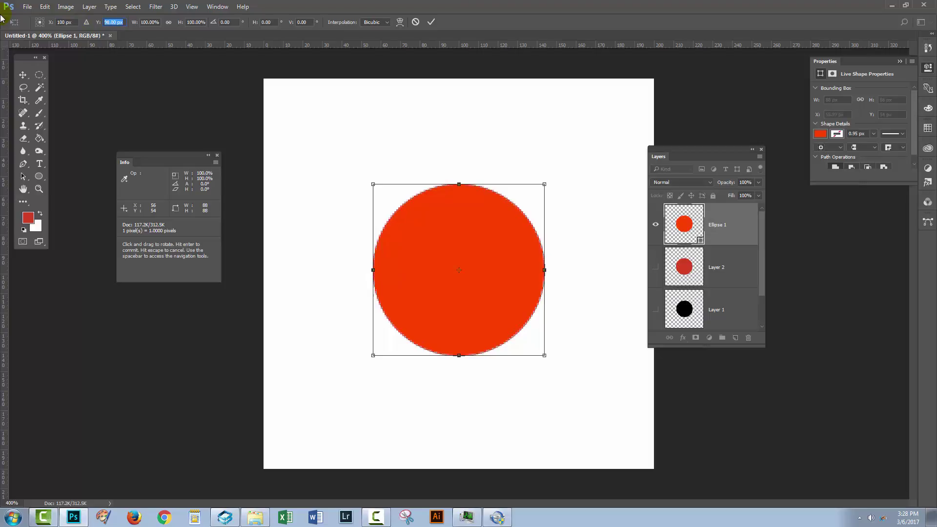
{"action": "type", "text": "100"}
{"action": "key", "text": "Tab"}
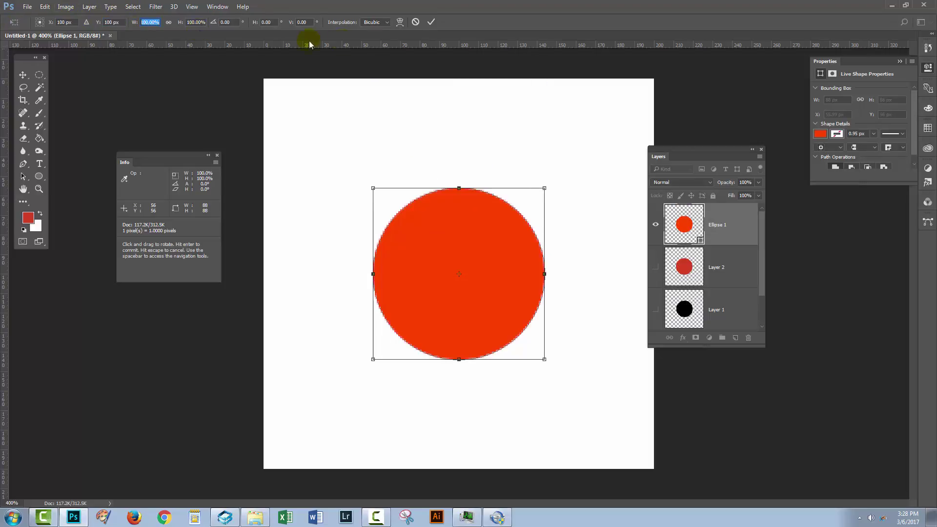
{"action": "left_click", "coordinate": [431, 21]}
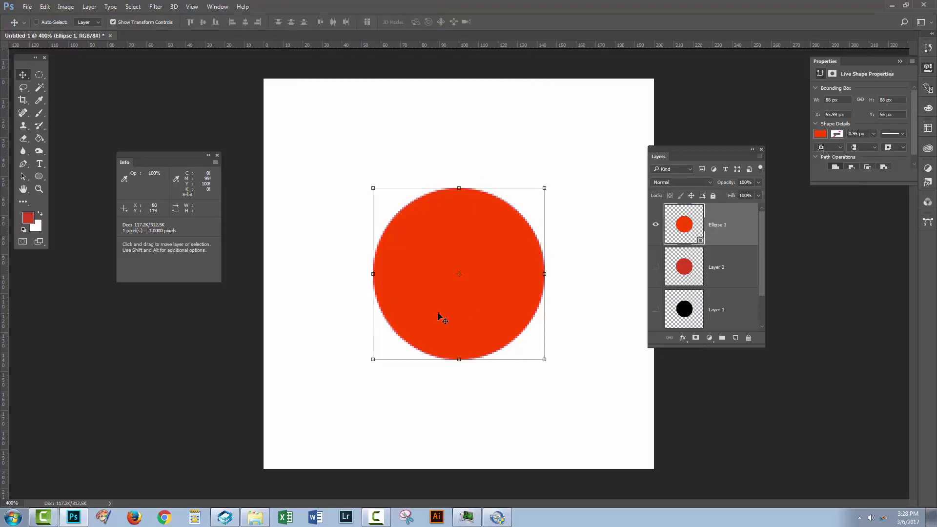
Start Free Transform Path on the ellipse, then cancel it
{"action": "left_click", "coordinate": [44, 9]}
{"action": "left_click", "coordinate": [117, 203]}
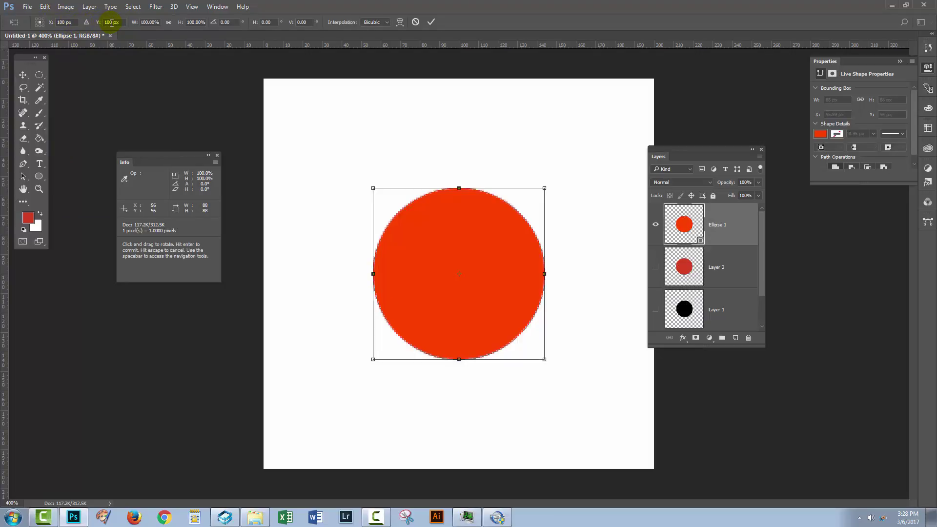
{"action": "left_click", "coordinate": [415, 21]}
{"action": "left_click", "coordinate": [566, 261]}
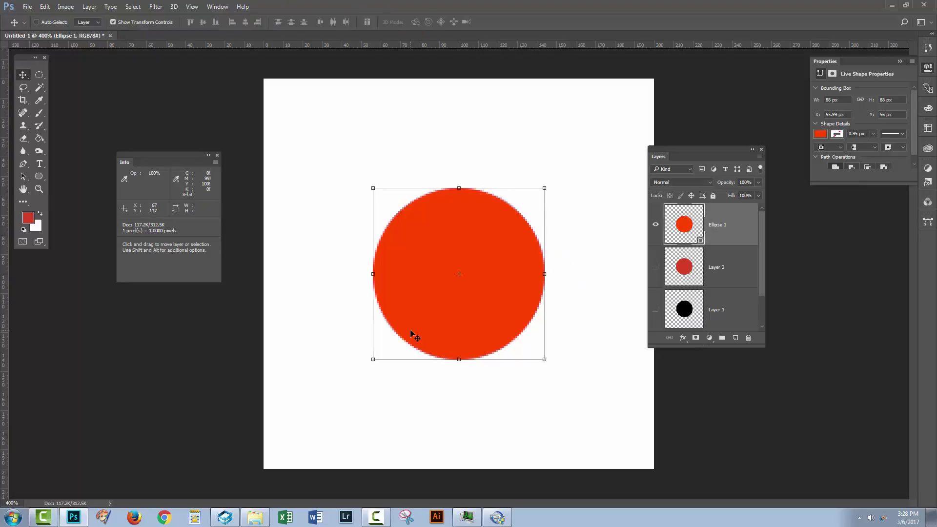
{"action": "left_click", "coordinate": [587, 358]}
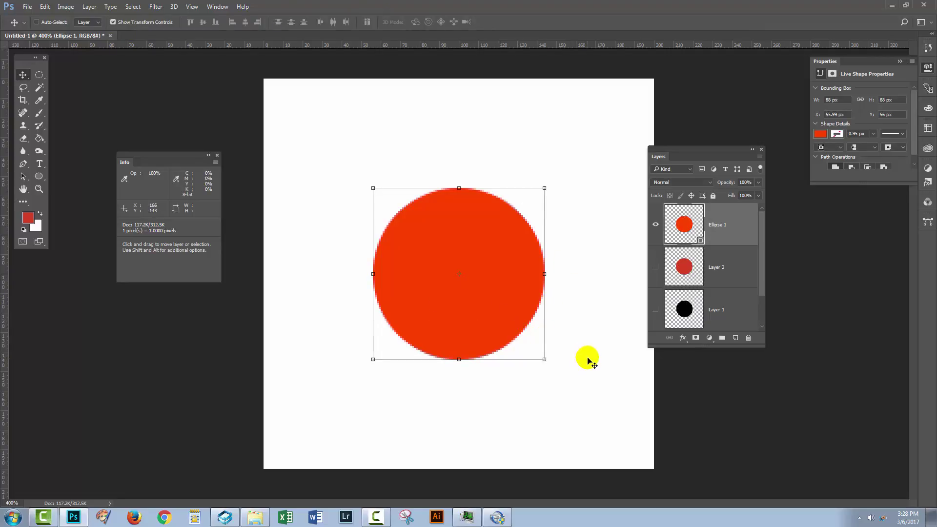